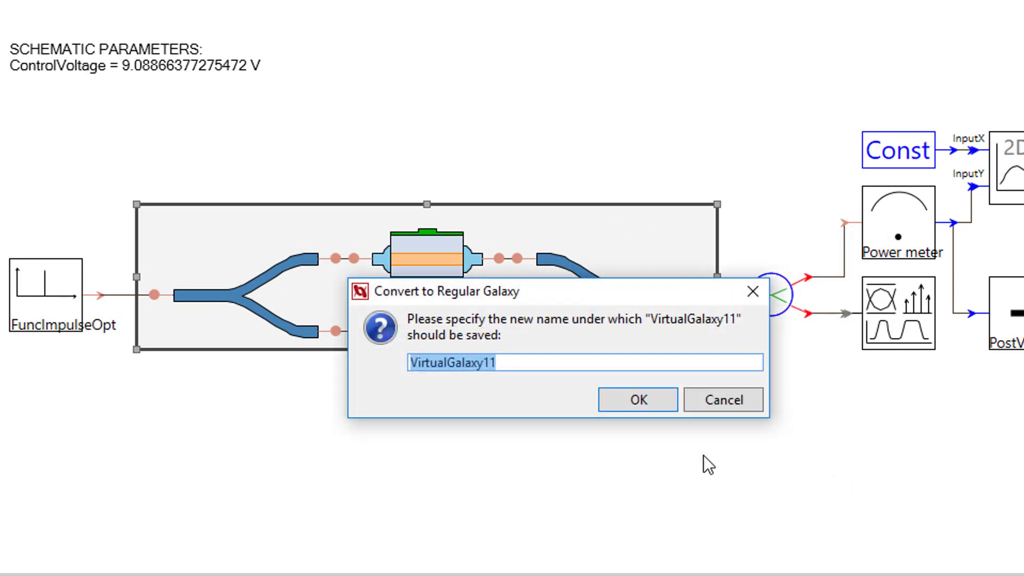
# - Replace the VirtualGalaxy11 name with MZI and confirm the conversion
pyautogui.write('M')
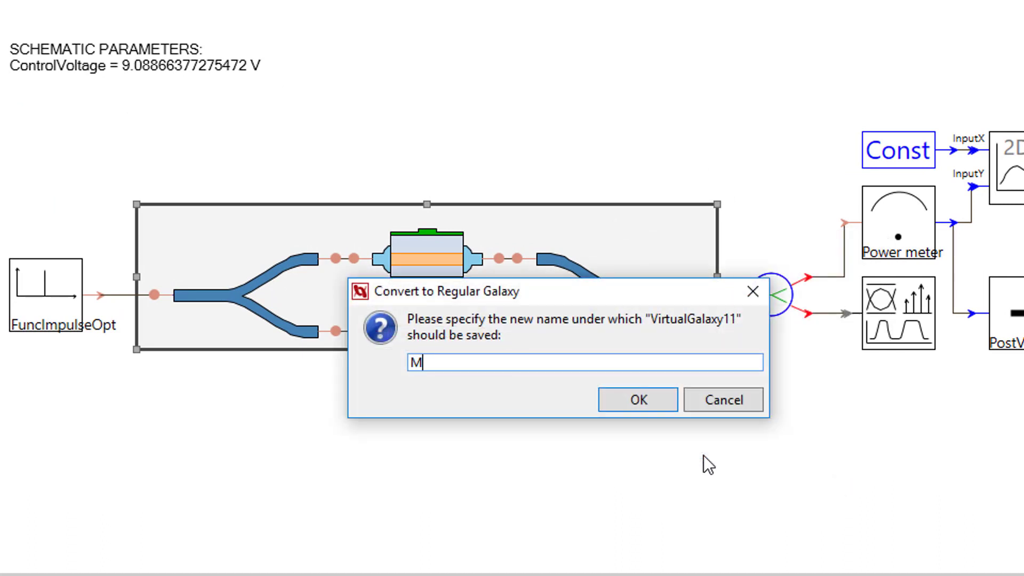
pyautogui.write('ZI')
pyautogui.click(619, 399)
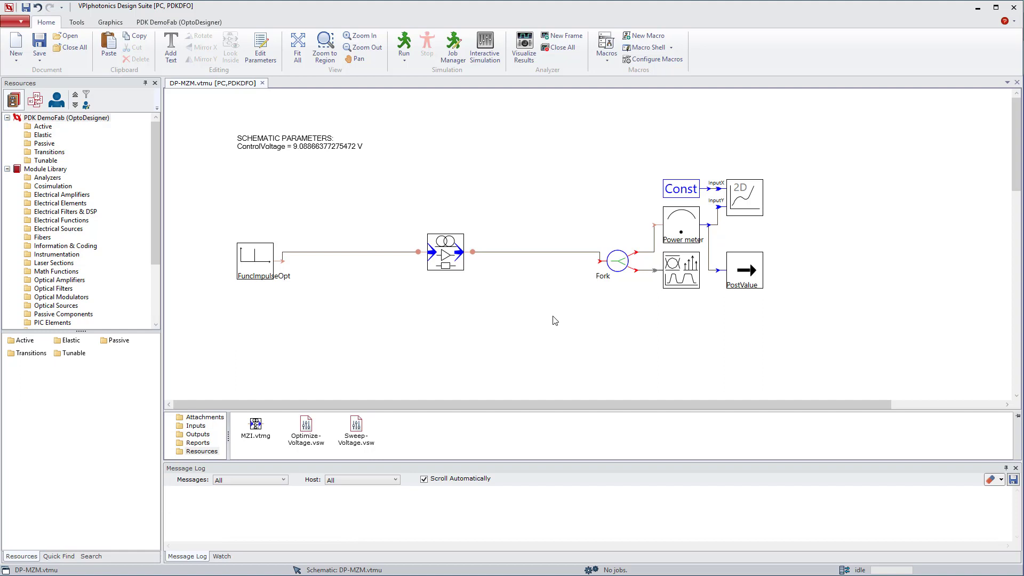
# - Load icon_MZM.vtmg as the MZI.vtmg galaxy's icon and apply it
pyautogui.rightClick(256, 425)
pyautogui.click(297, 569)
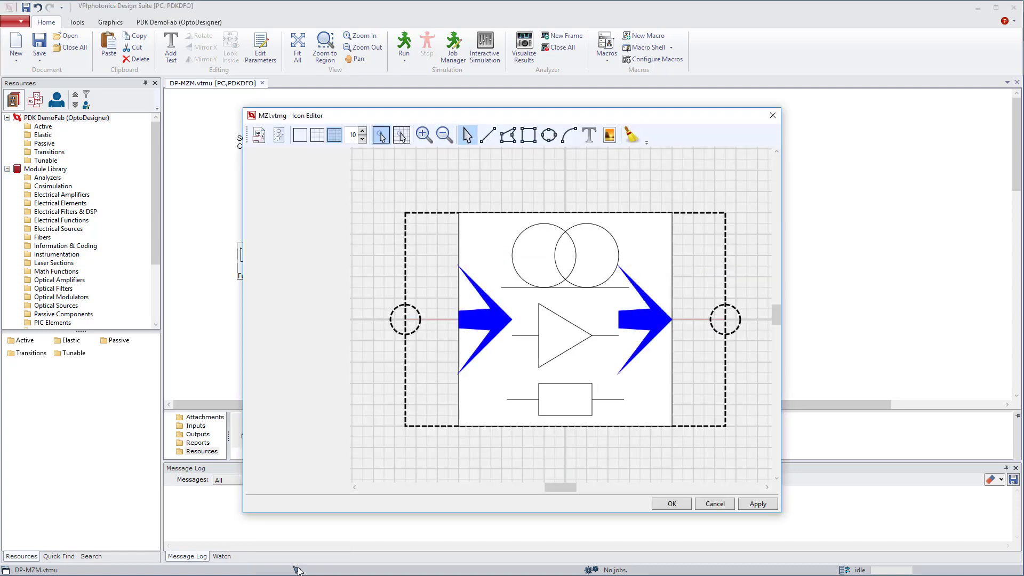
pyautogui.click(260, 136)
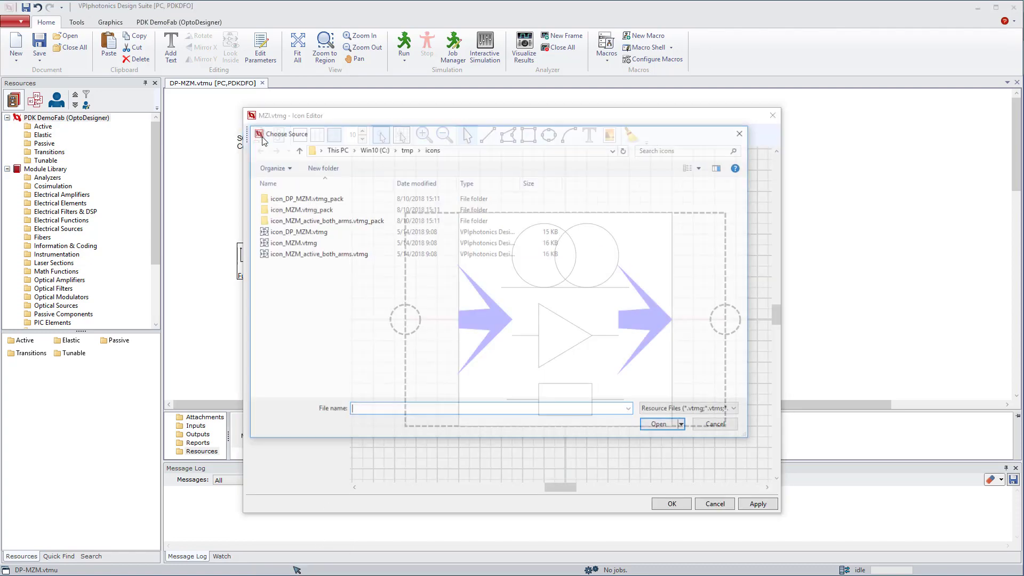
pyautogui.click(291, 243)
pyautogui.click(657, 426)
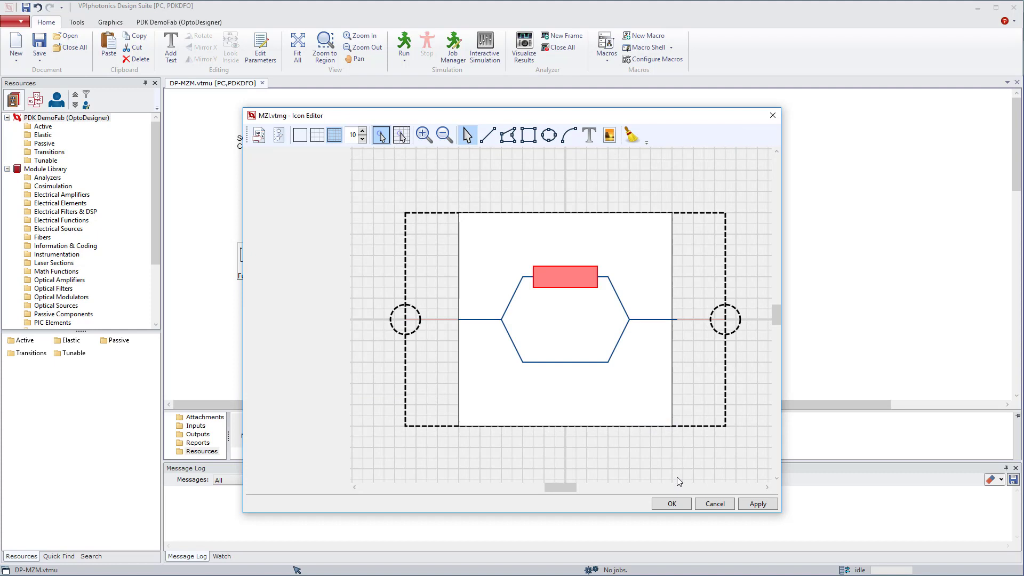
pyautogui.click(671, 503)
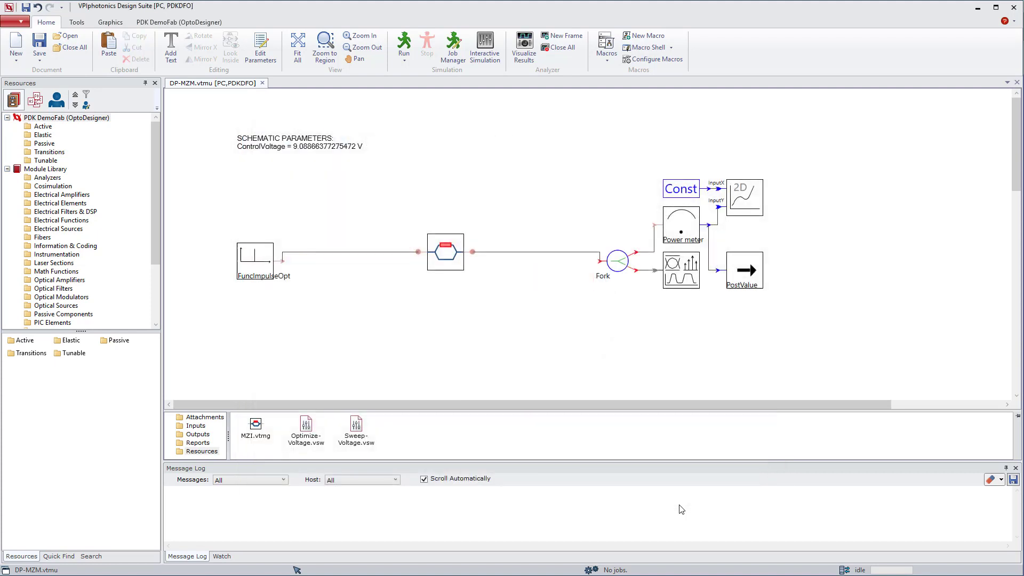
# - Check the MZI block's parameters without changes, then bring up its context menu
pyautogui.doubleClick(448, 268)
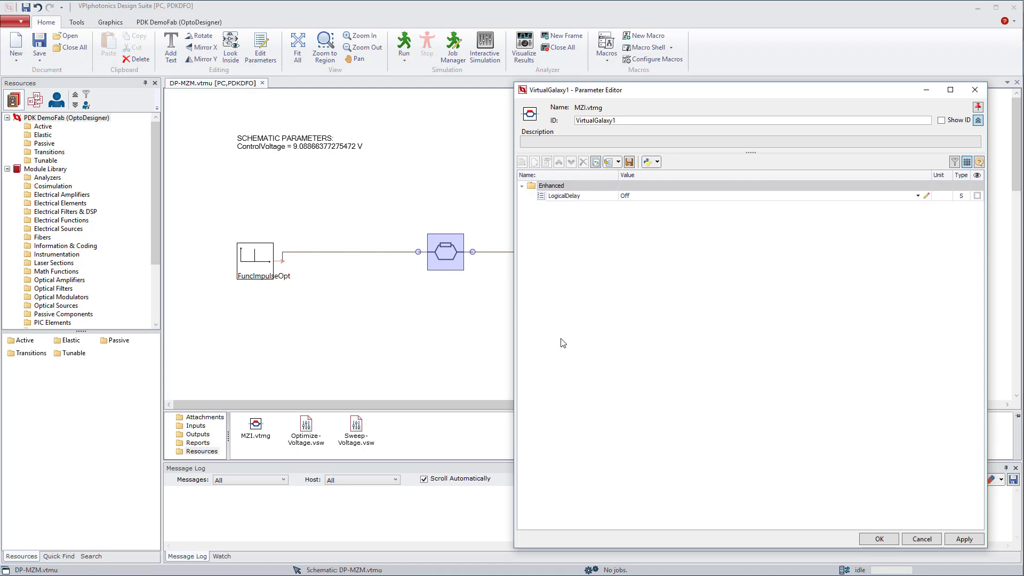
pyautogui.click(921, 539)
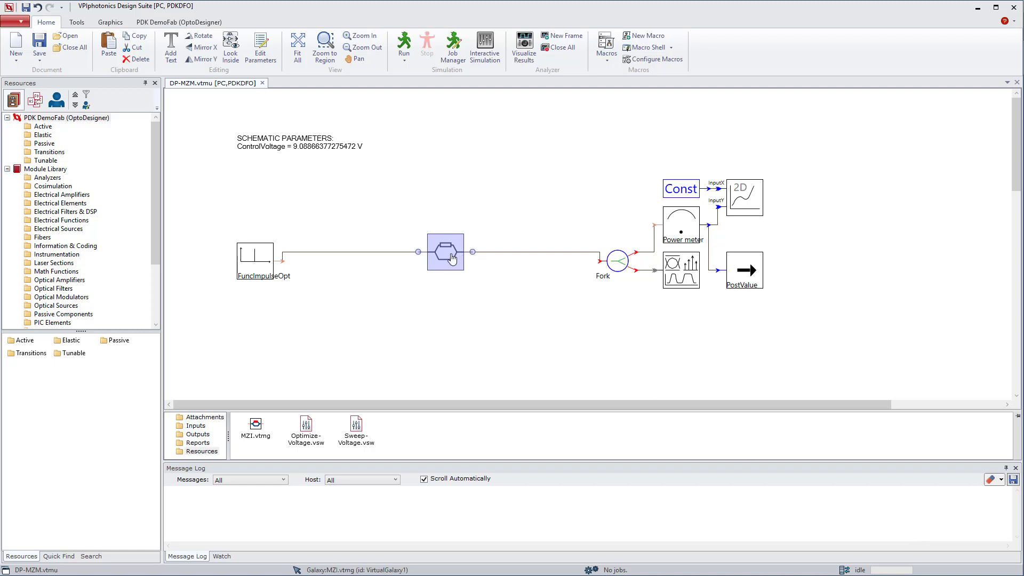
pyautogui.rightClick(452, 257)
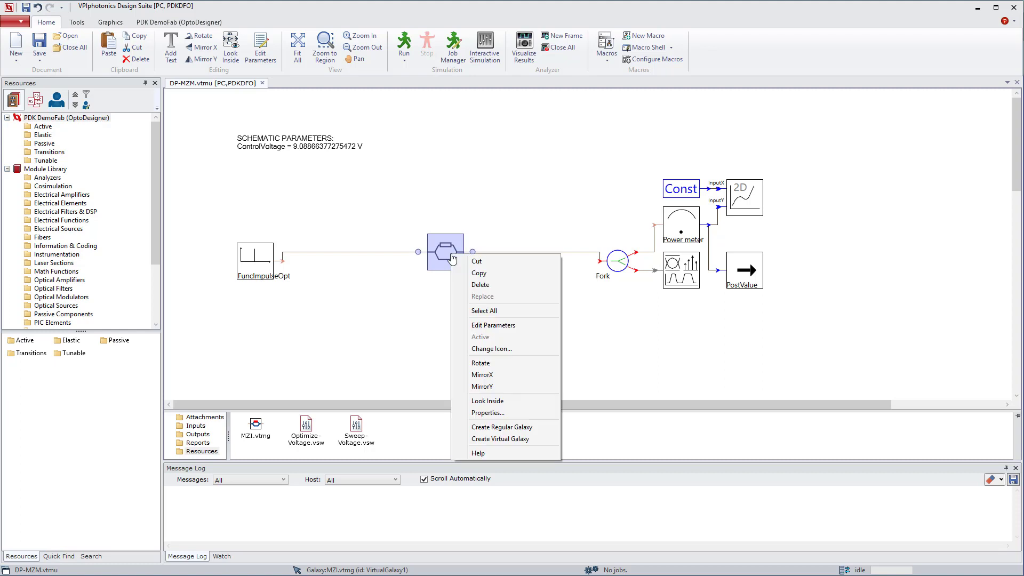
# - Look inside the MZI galaxy and add a Simulation parameter category
pyautogui.click(486, 401)
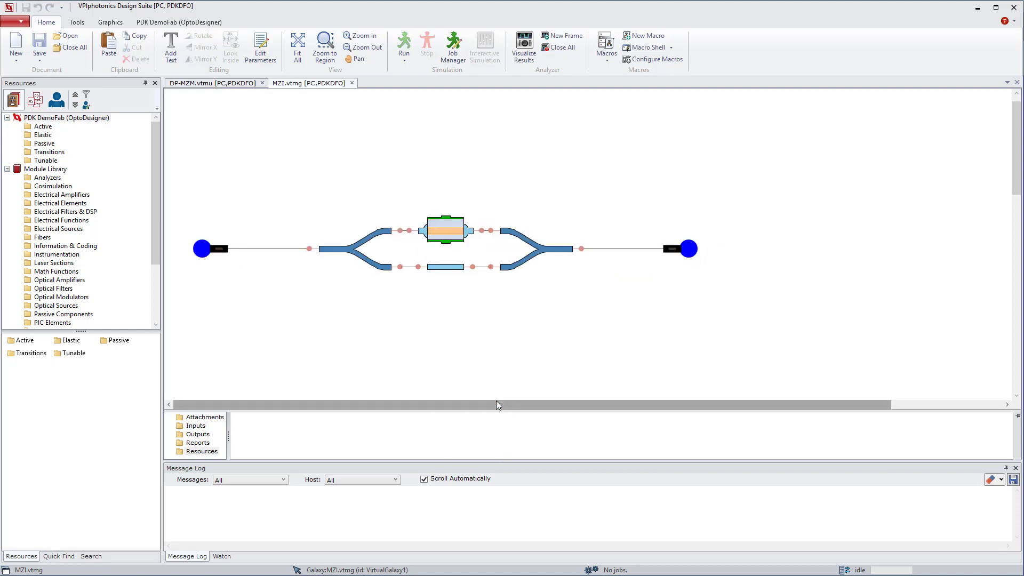
pyautogui.doubleClick(494, 350)
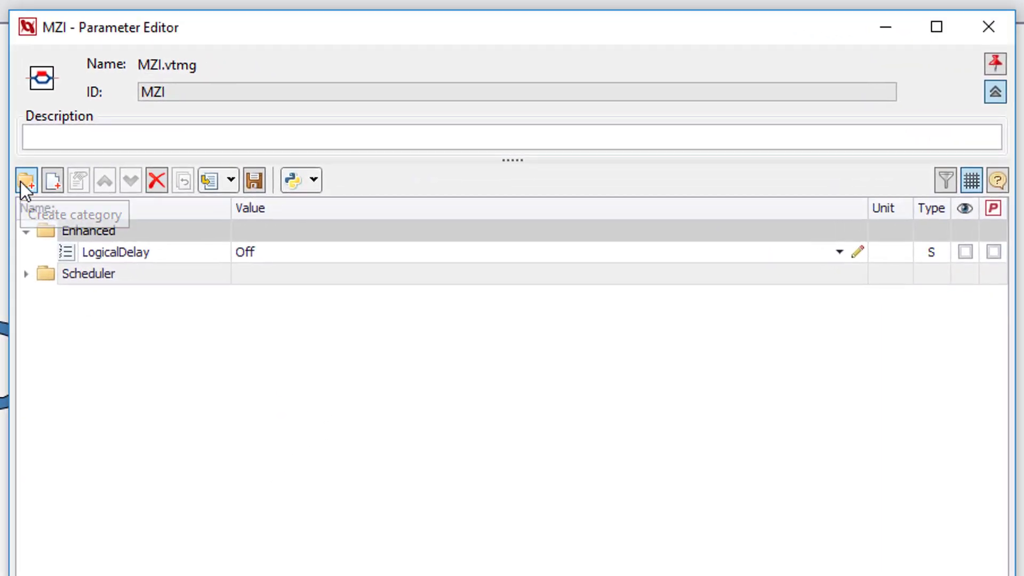
pyautogui.click(20, 181)
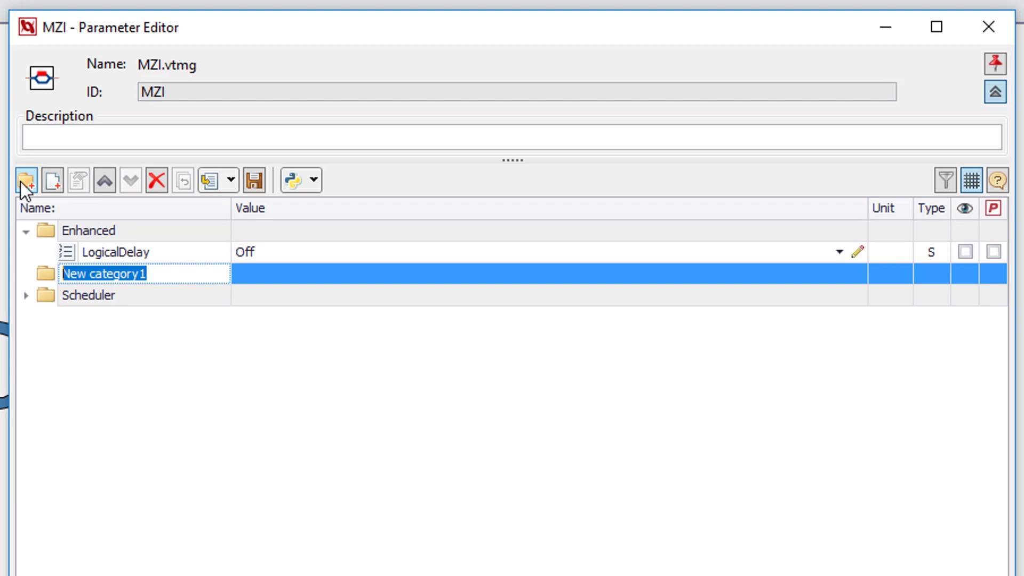
pyautogui.write('Simula')
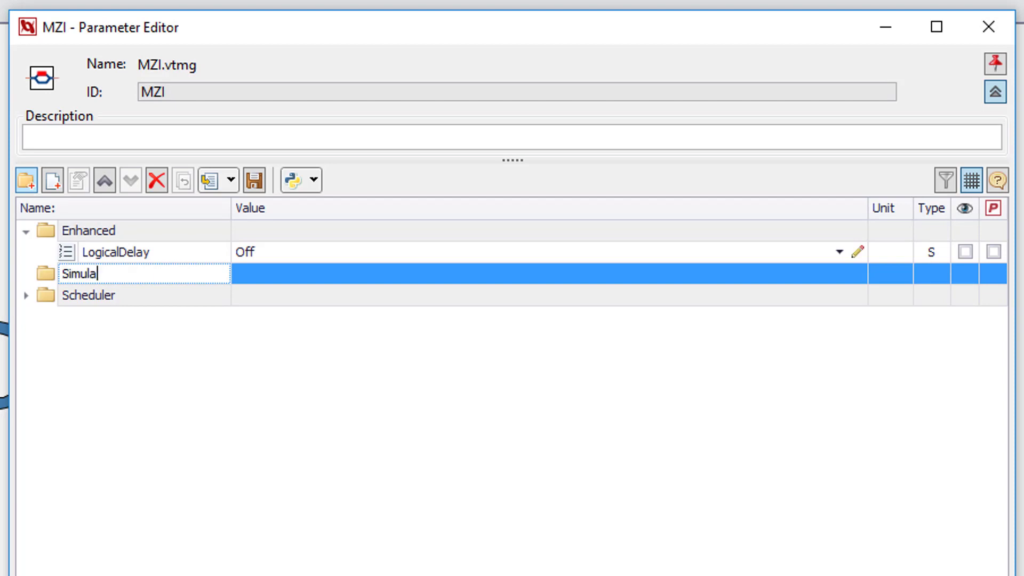
pyautogui.write('tion')
pyautogui.press('Return')
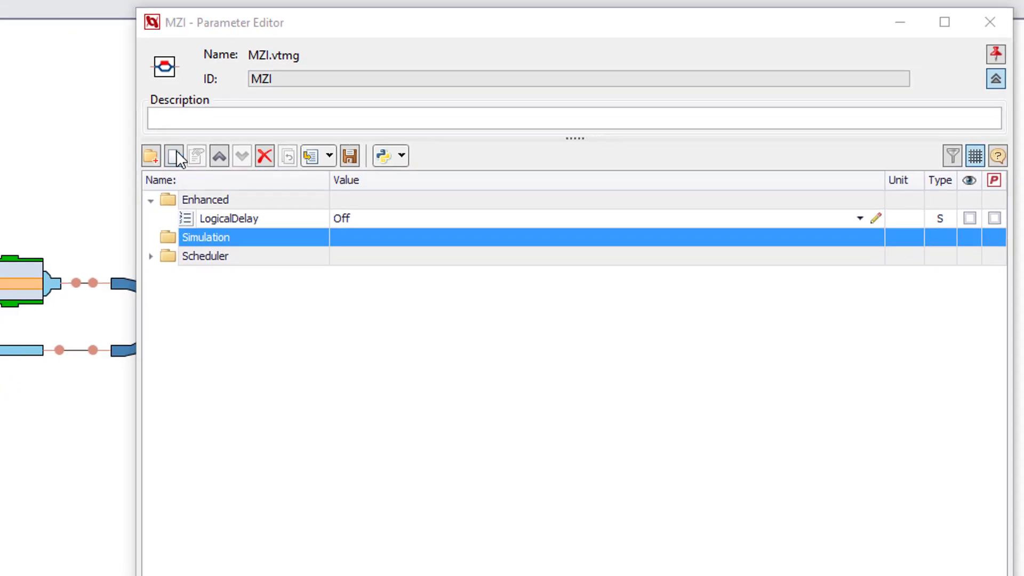
# - Create the float ControlVoltage parameter with default 0, minimum 0 and maximum 100
pyautogui.click(53, 180)
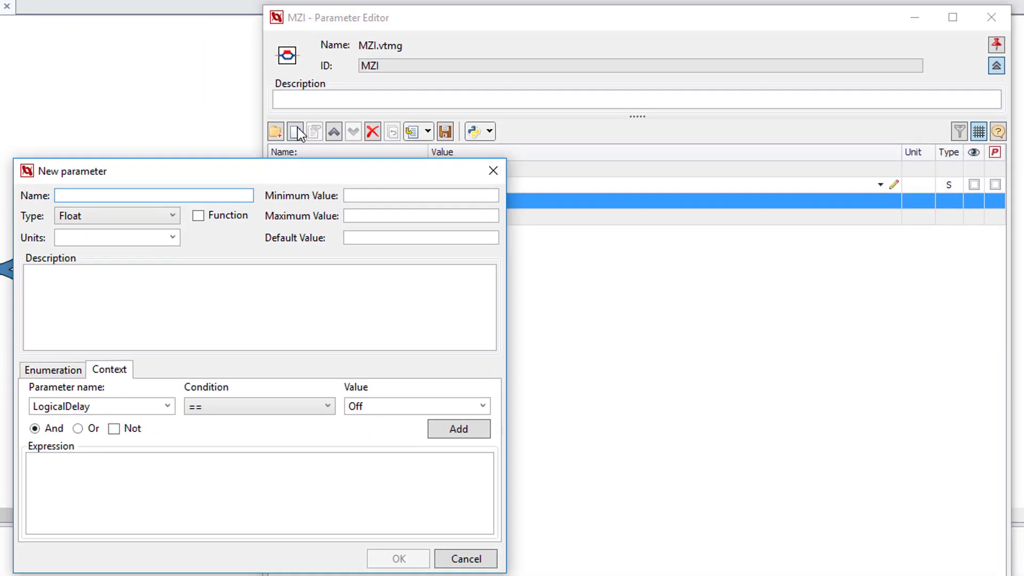
pyautogui.write('Contr')
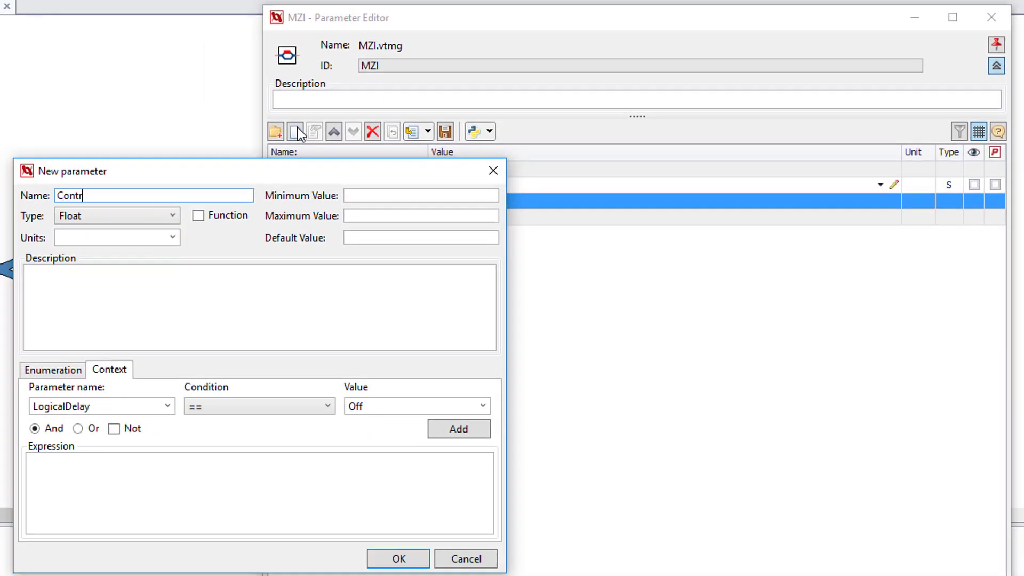
pyautogui.write('olVoltage')
pyautogui.click(369, 238)
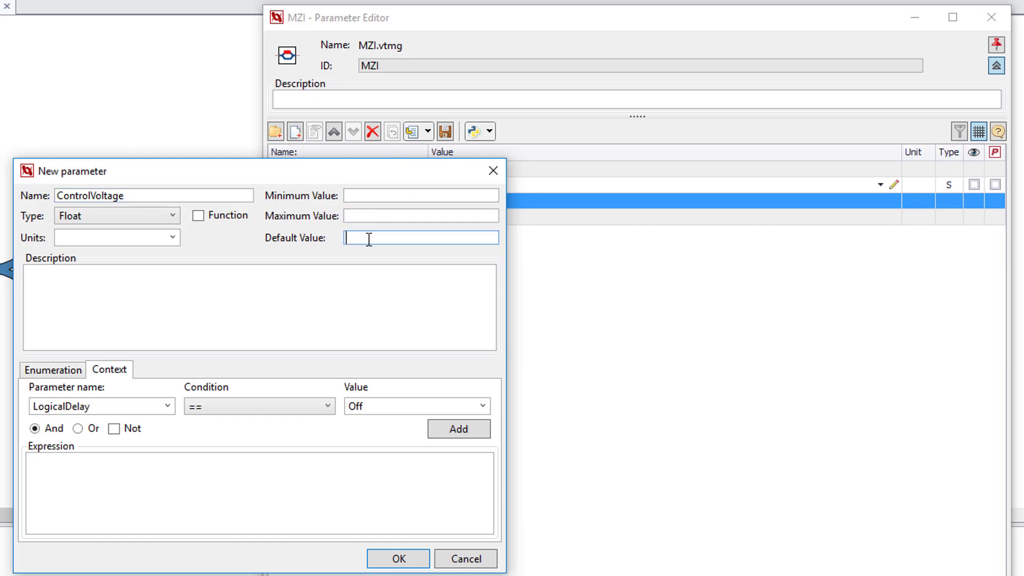
pyautogui.write('0')
pyautogui.click(359, 216)
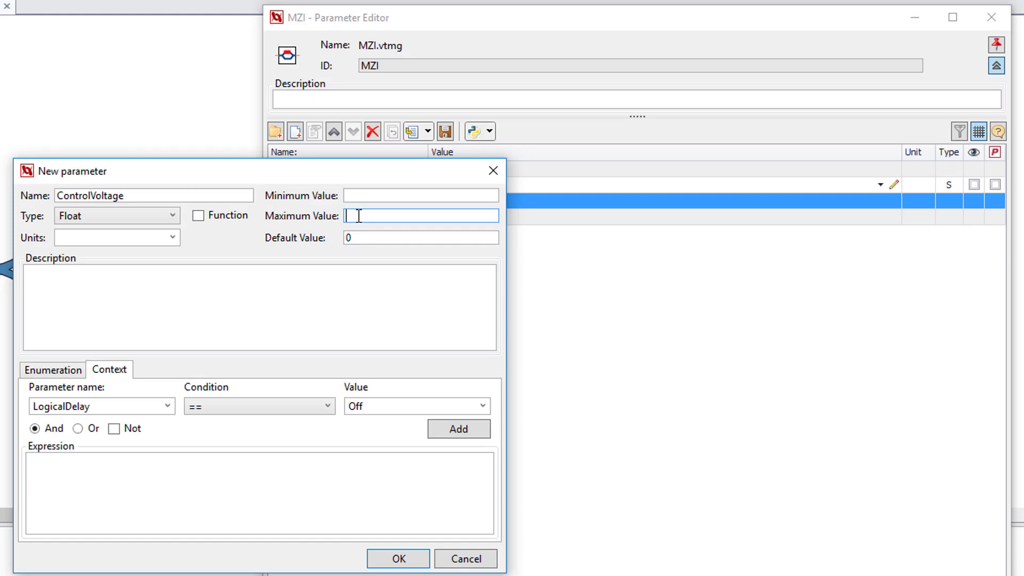
pyautogui.write('100')
pyautogui.click(357, 197)
pyautogui.write('0')
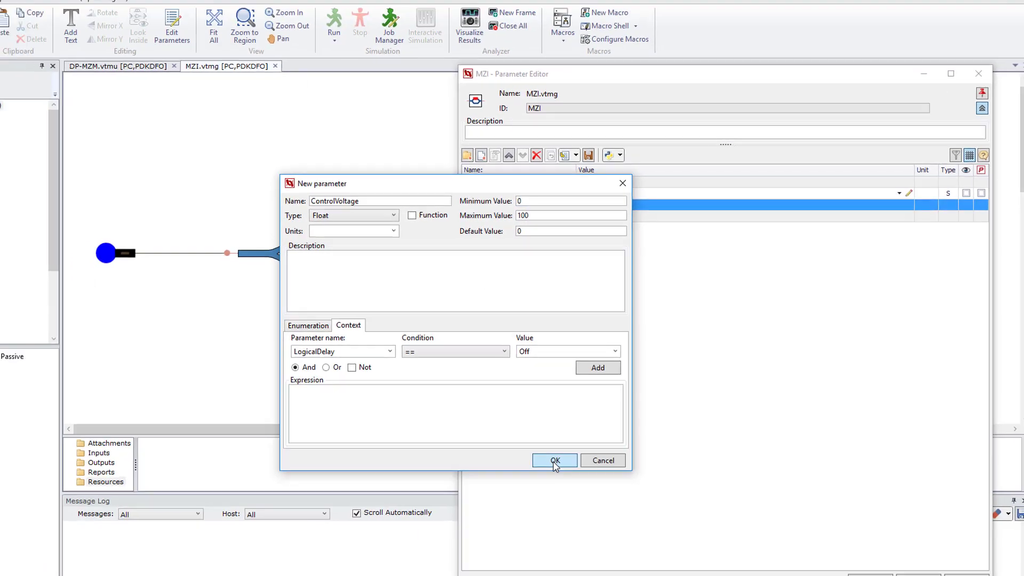
pyautogui.click(554, 462)
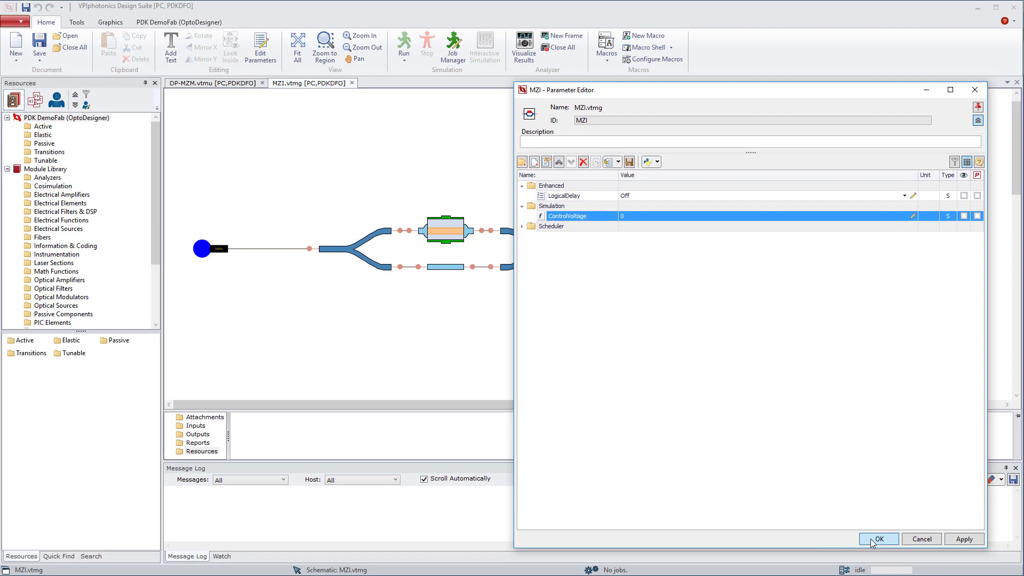
# - Keep the parameter changes, save the MZI galaxy and return to the DP-MZM schematic
pyautogui.click(872, 541)
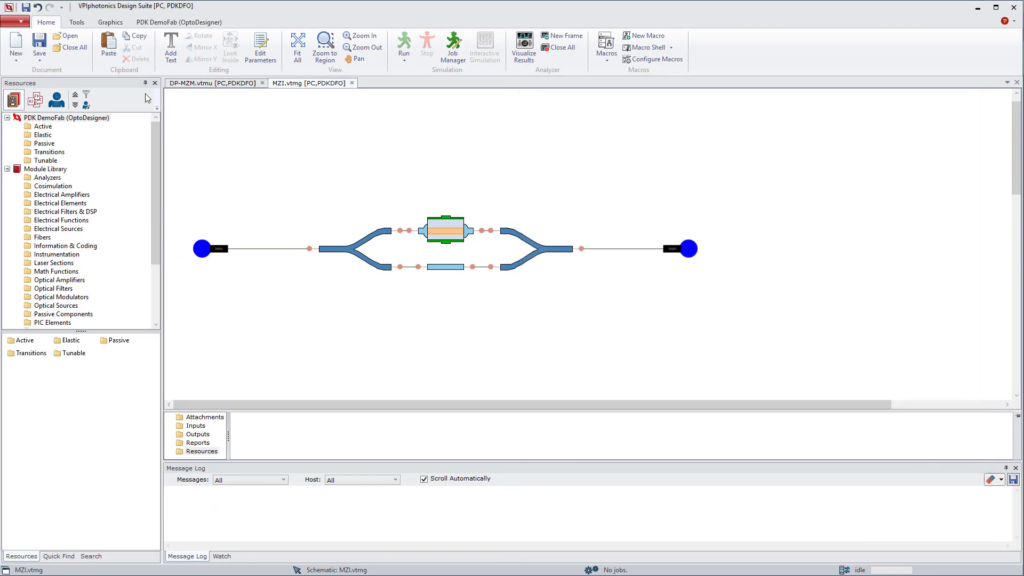
pyautogui.click(39, 45)
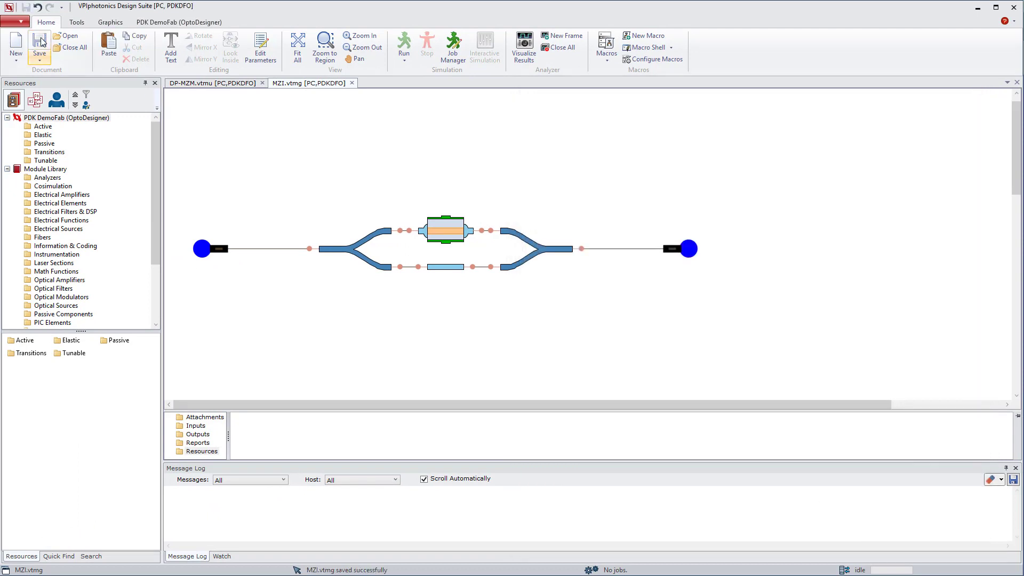
pyautogui.click(351, 83)
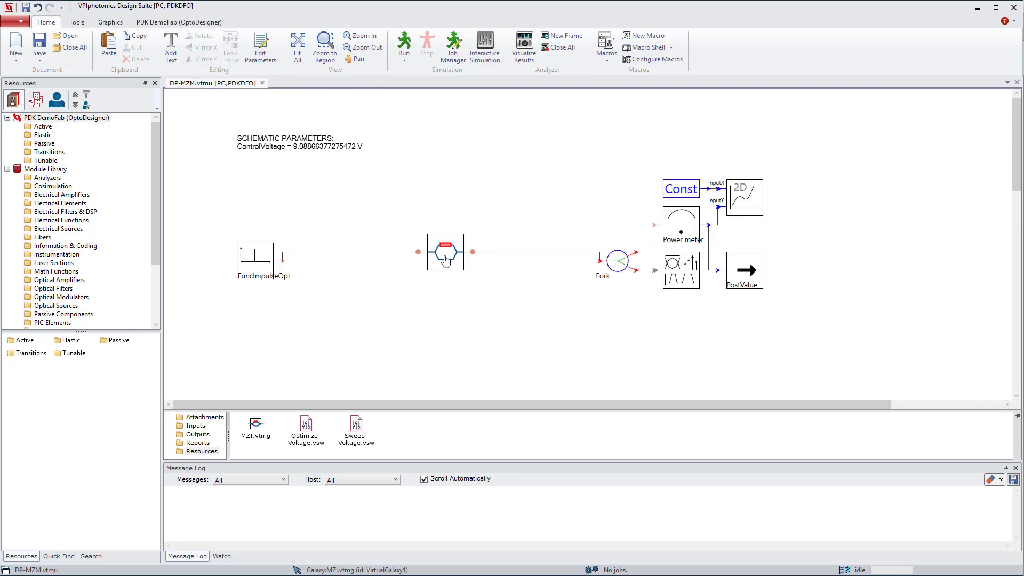
# - Set the MZI block's ControlVoltage value to the schematic's ControlVoltage parameter
pyautogui.doubleClick(446, 261)
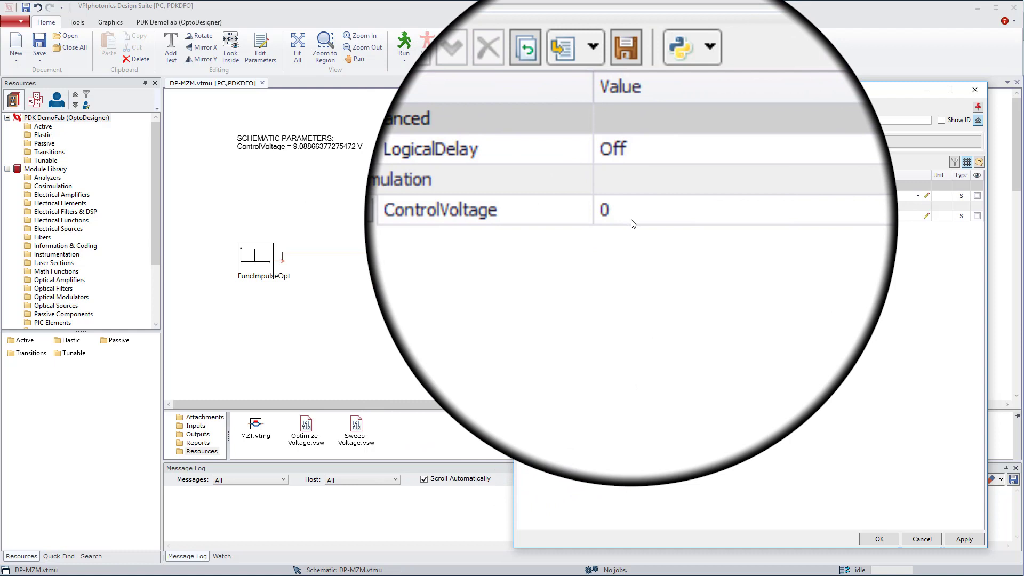
pyautogui.click(631, 217)
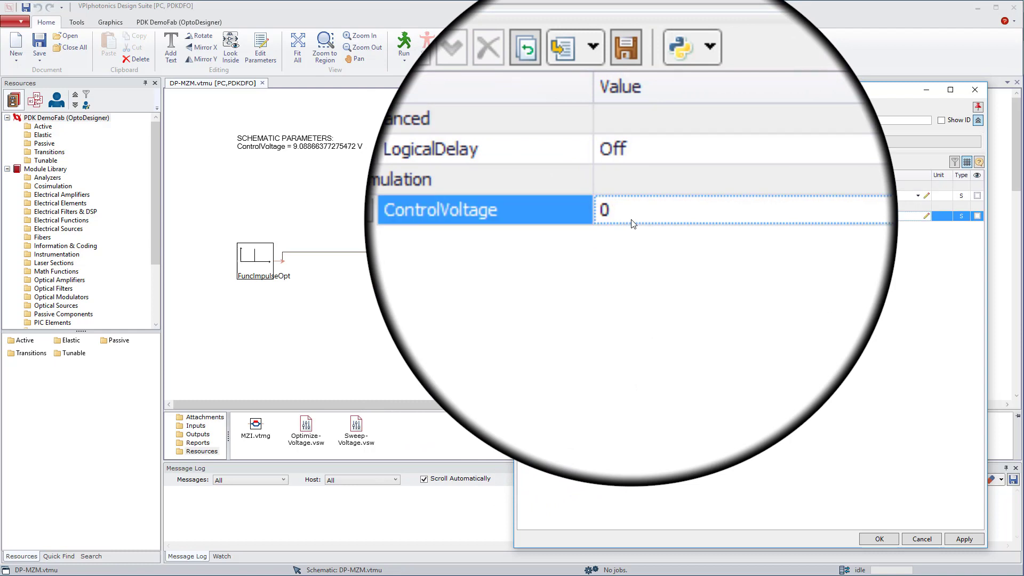
pyautogui.press('BackSpace')
pyautogui.write('ControlVoltage')
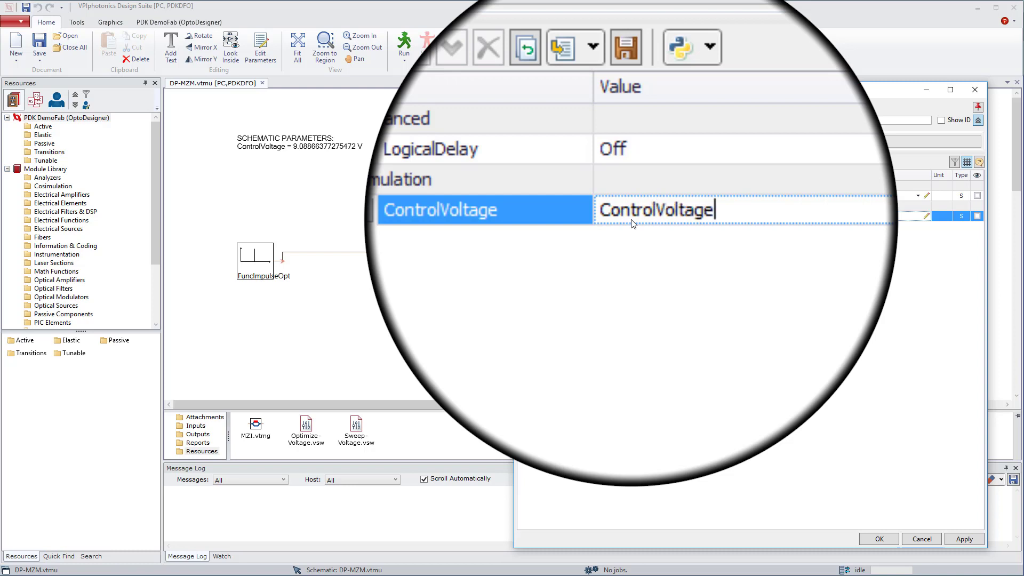
pyautogui.click(872, 540)
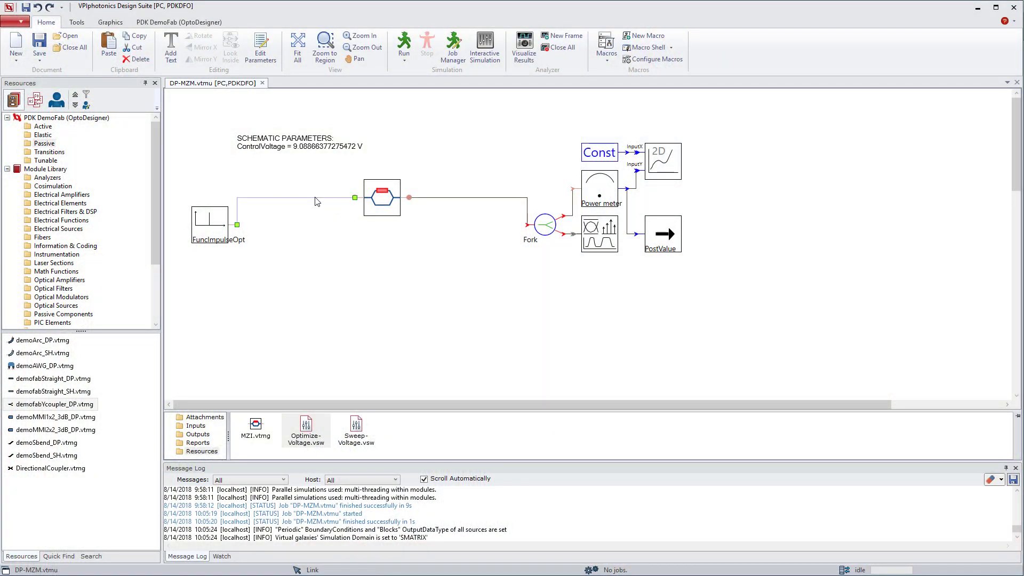
# - Delete the wires around the MZI and paste a duplicate MZI below it
pyautogui.press('Delete')
pyautogui.click(470, 198)
pyautogui.press('Delete')
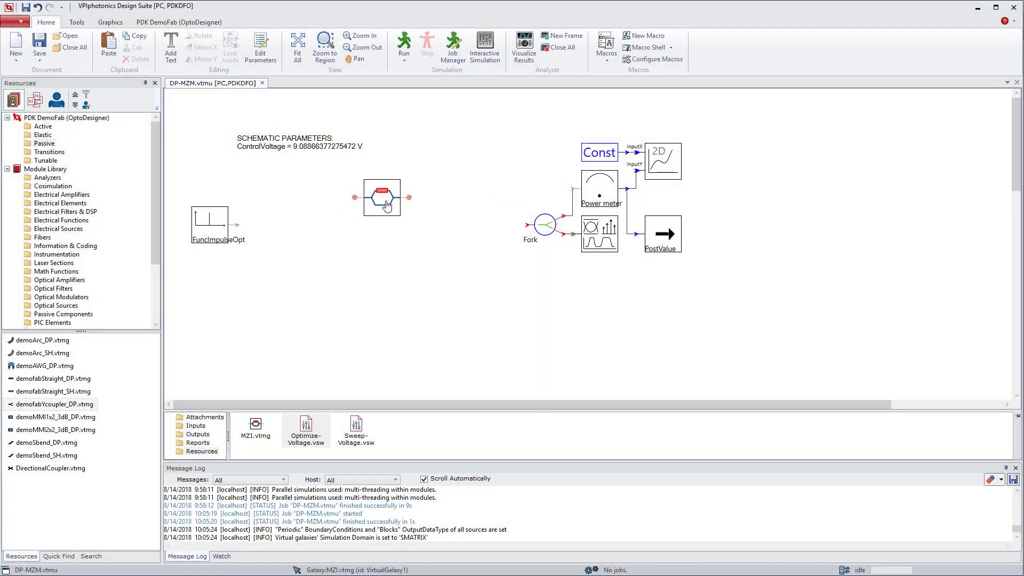
pyautogui.rightClick(387, 207)
pyautogui.click(405, 209)
pyautogui.rightClick(352, 270)
pyautogui.click(376, 288)
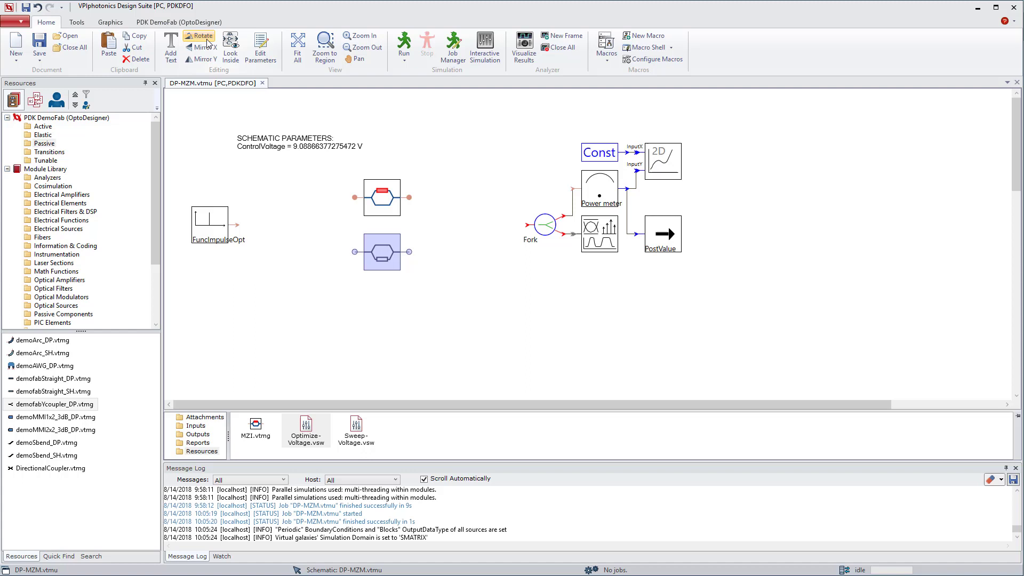
# - Add two demofabYcoupler_DP couplers, mirroring the second one before the Fork
pyautogui.doubleClick(33, 405)
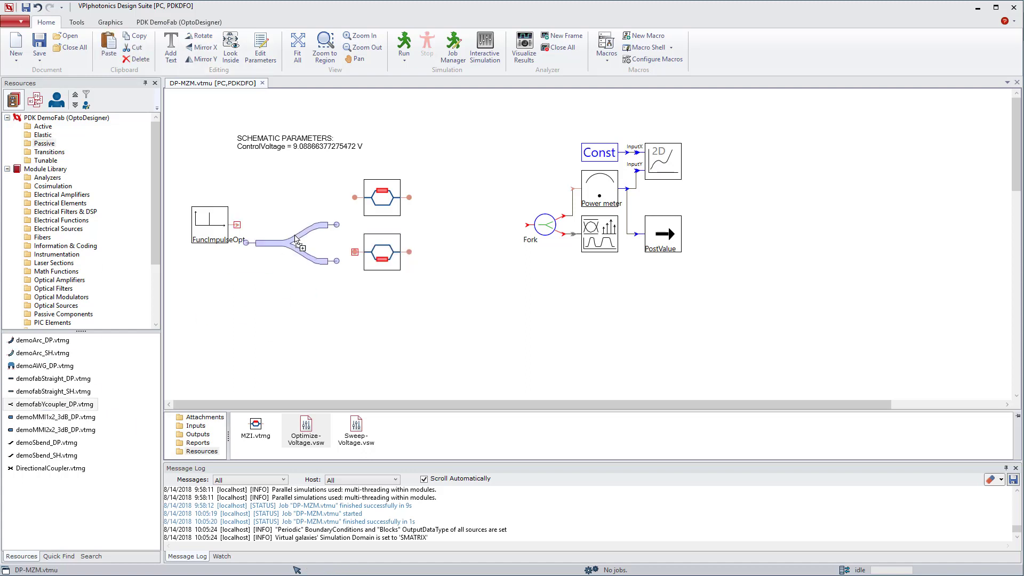
pyautogui.doubleClick(33, 406)
pyautogui.press('x')
pyautogui.click(460, 235)
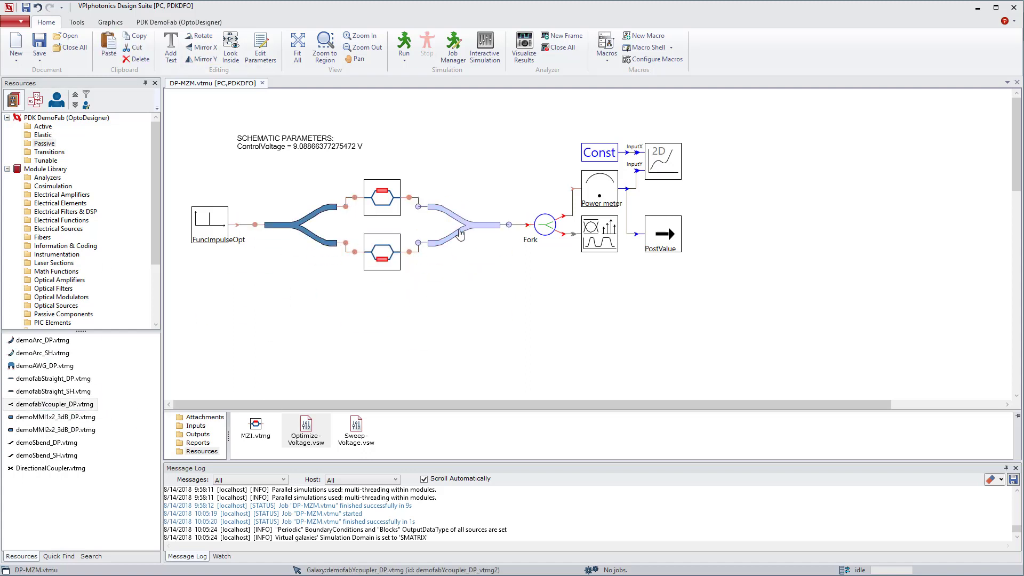
# - Set the lower MZI's ControlVoltage to 0
pyautogui.doubleClick(388, 258)
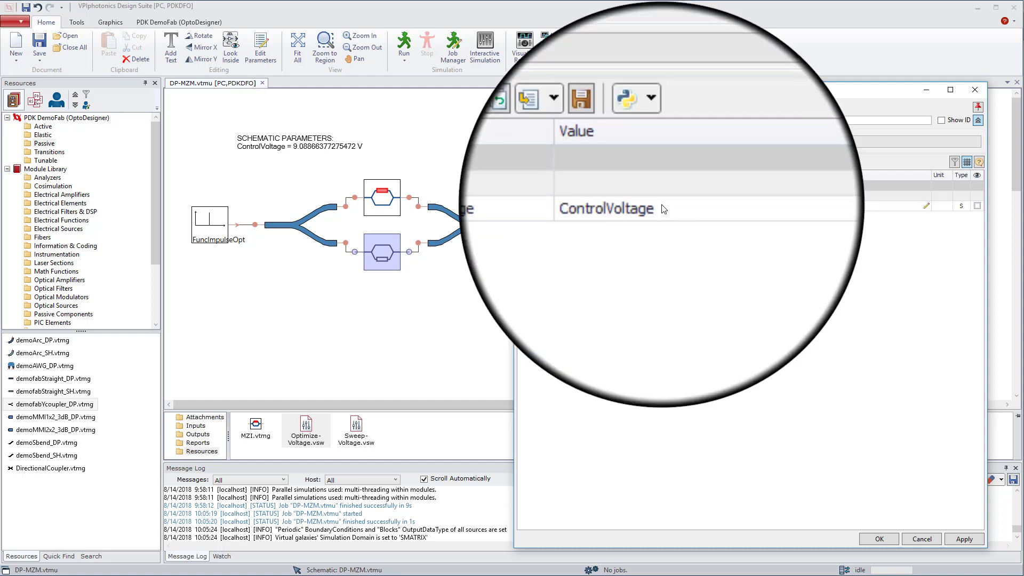
pyautogui.doubleClick(663, 209)
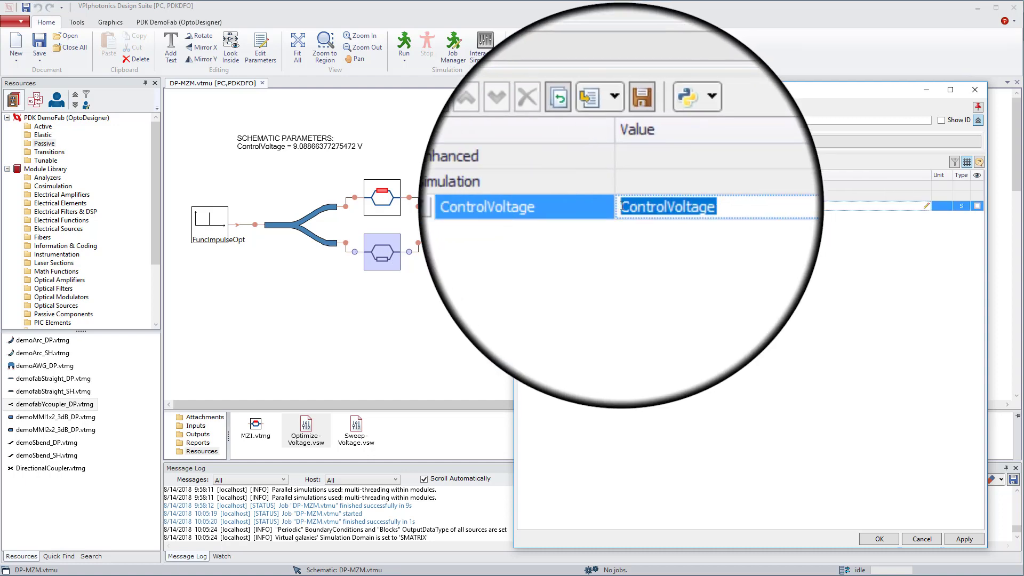
pyautogui.write('0')
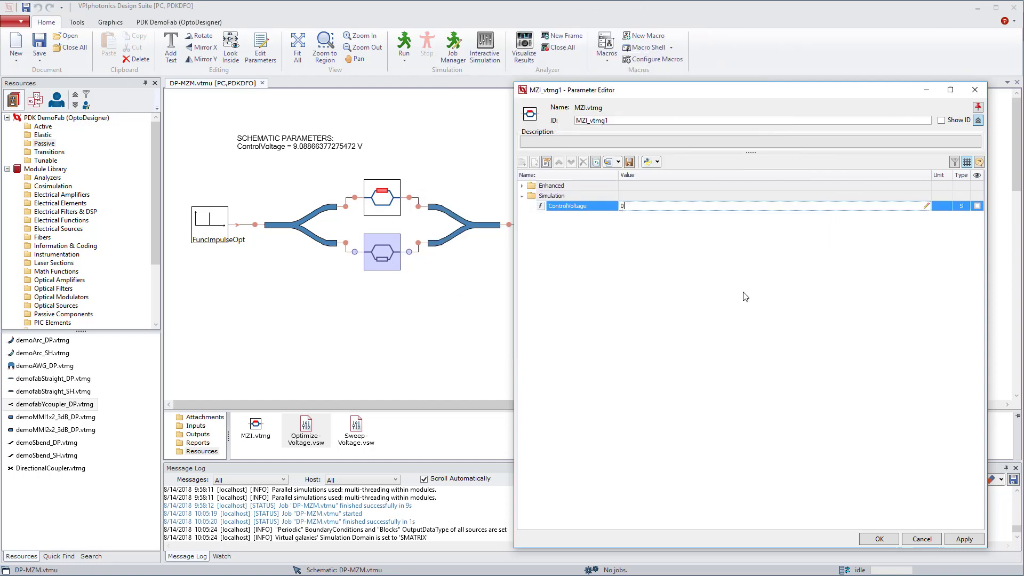
pyautogui.click(877, 537)
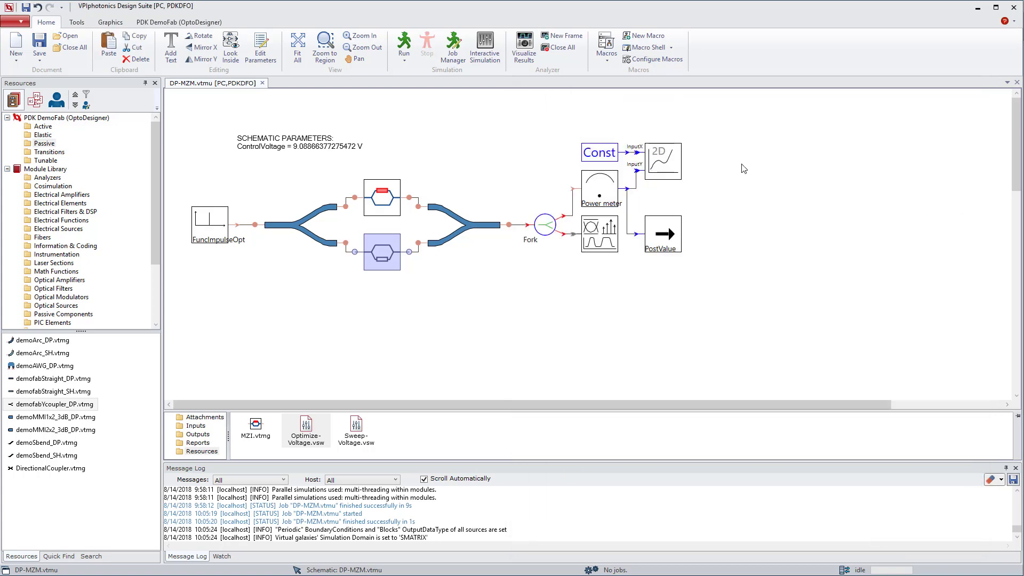
# - Run the Set Frequency Domain Simulations macro with Create virtual galaxies enabled
pyautogui.click(608, 53)
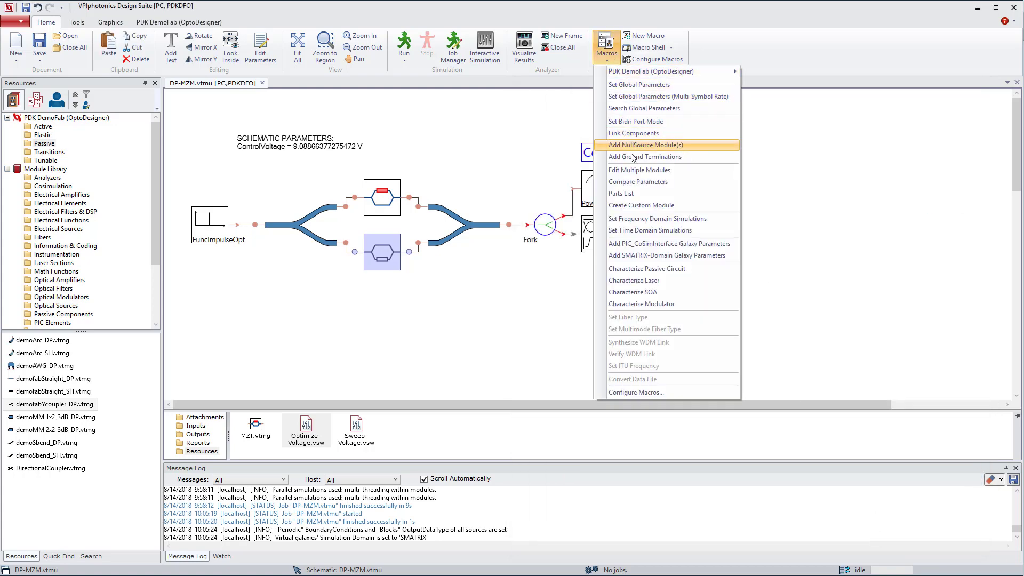
pyautogui.click(628, 219)
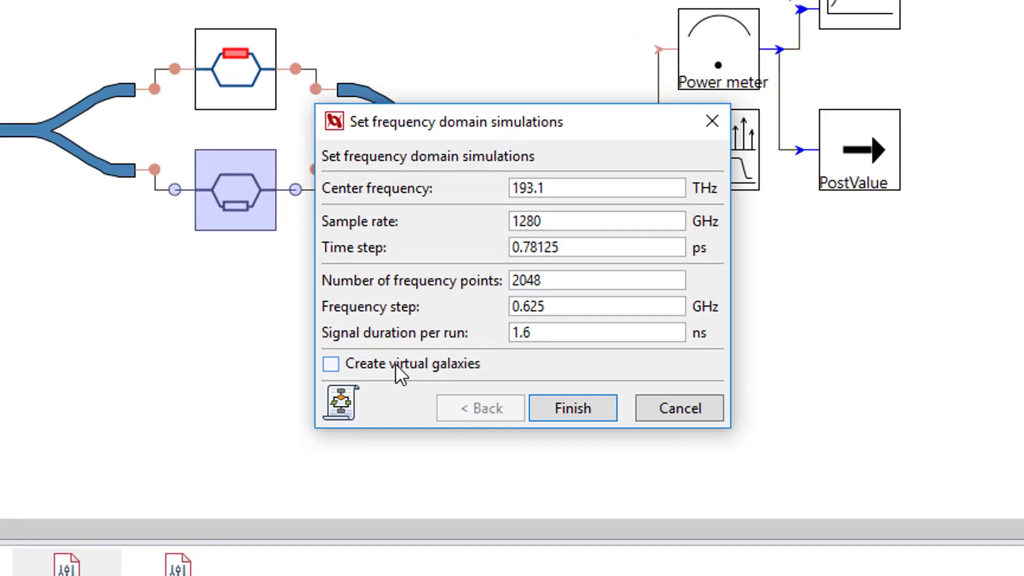
pyautogui.click(395, 366)
pyautogui.click(572, 408)
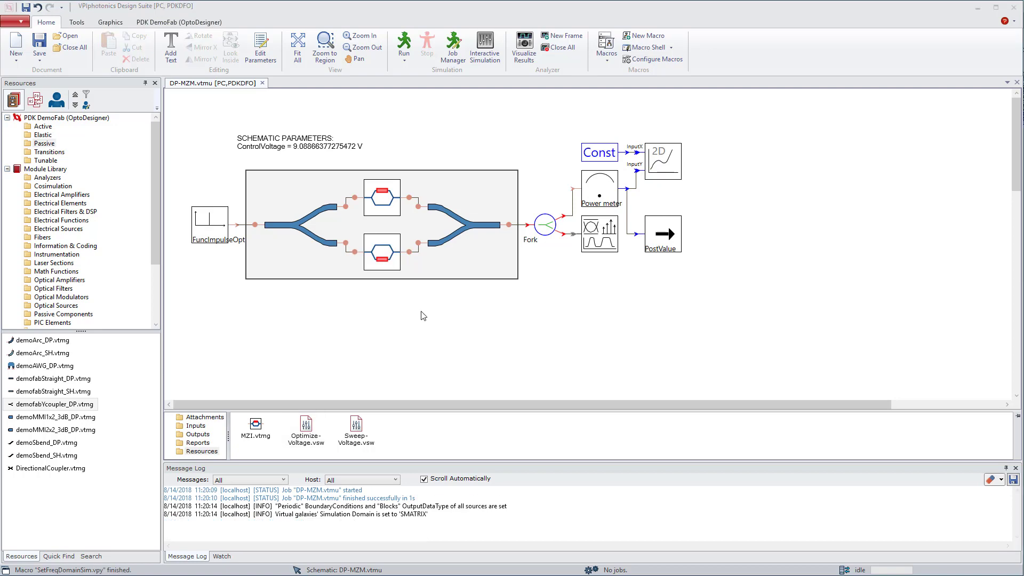
pyautogui.click(304, 429)
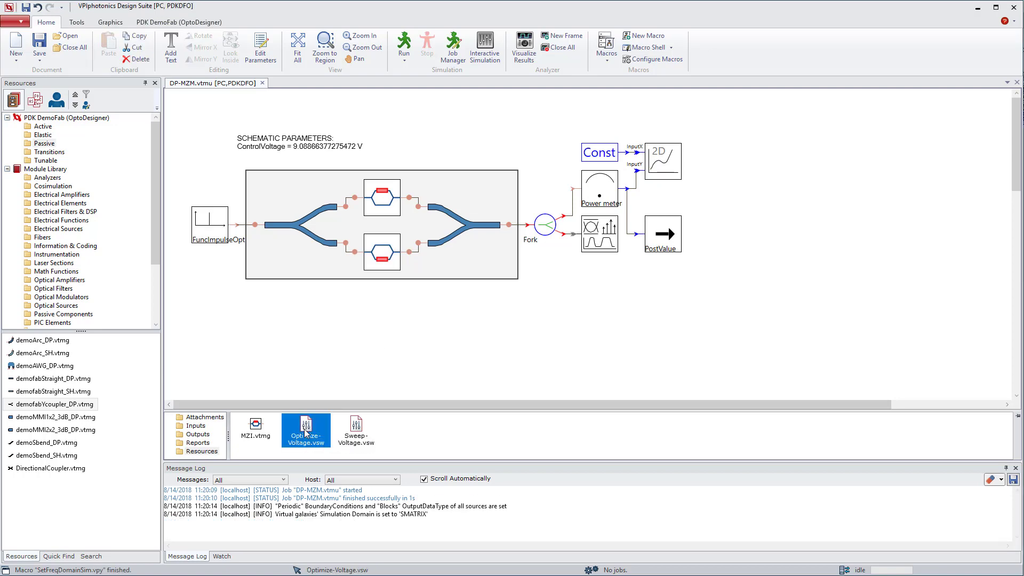
# - Run the Optimize-Voltage.vsw sweep so ControlVoltage converges to about 9.07138 V
pyautogui.doubleClick(304, 429)
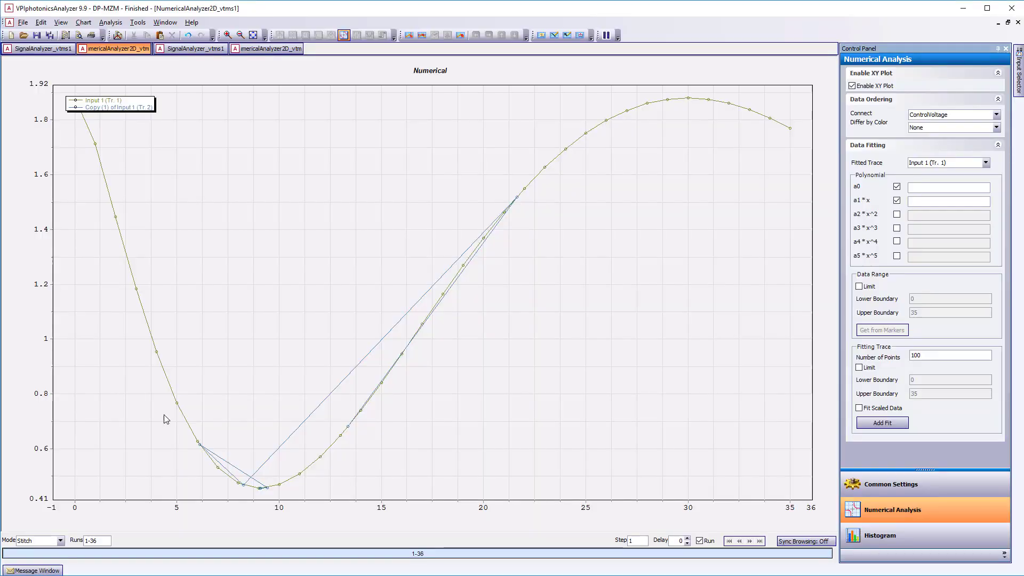
# - Zoom the Numerical plot onto the minimum near ControlVoltage 9, then return to the Design Suite
pyautogui.moveTo(163, 415); pyautogui.dragTo(226, 446)
pyautogui.moveTo(336, 503); pyautogui.dragTo(357, 503)
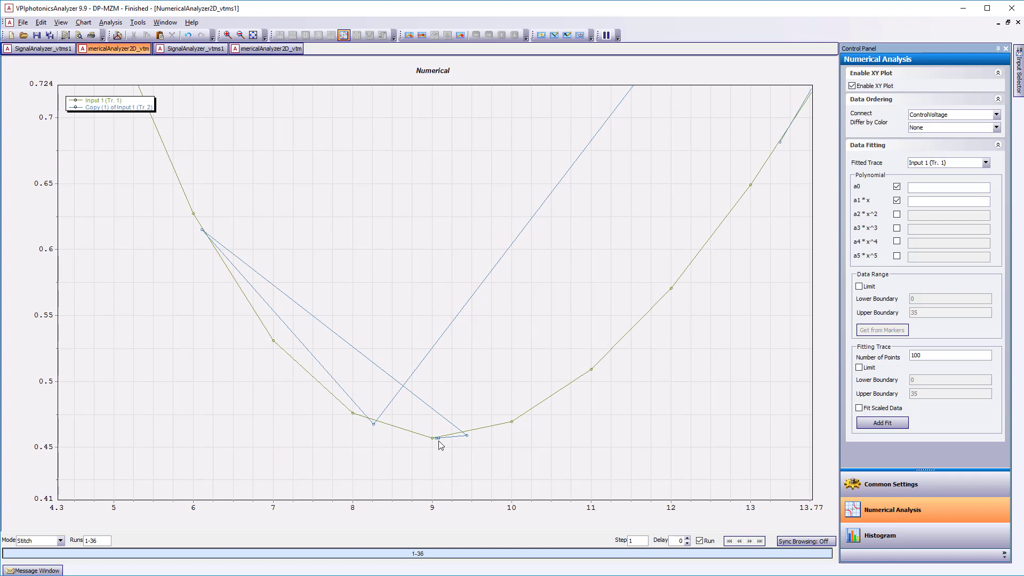
pyautogui.hotkey('alt', 'Tab')
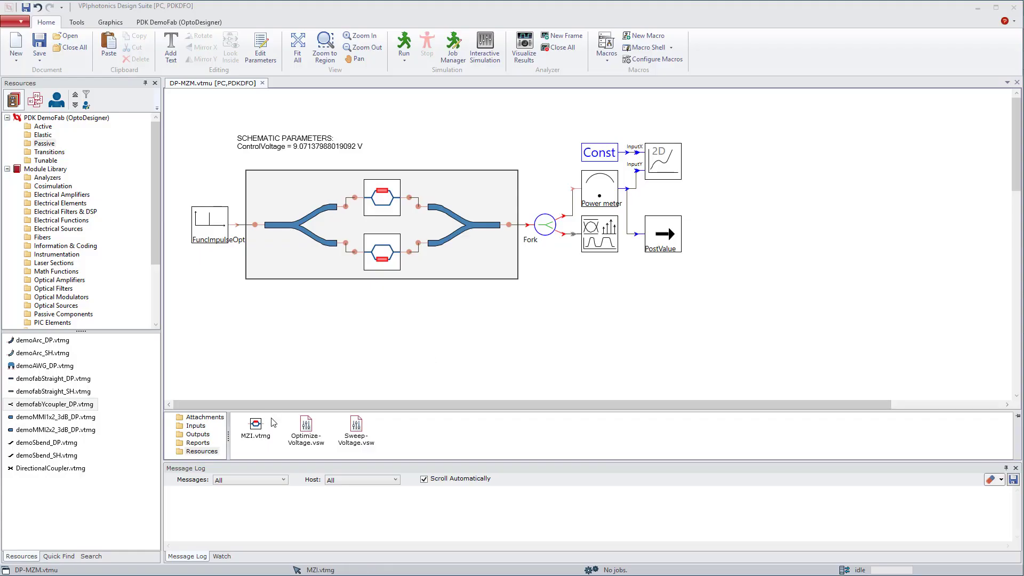
# - Open MZI.vtmg from Attachments and look inside the phase modulator's schematic
pyautogui.doubleClick(255, 427)
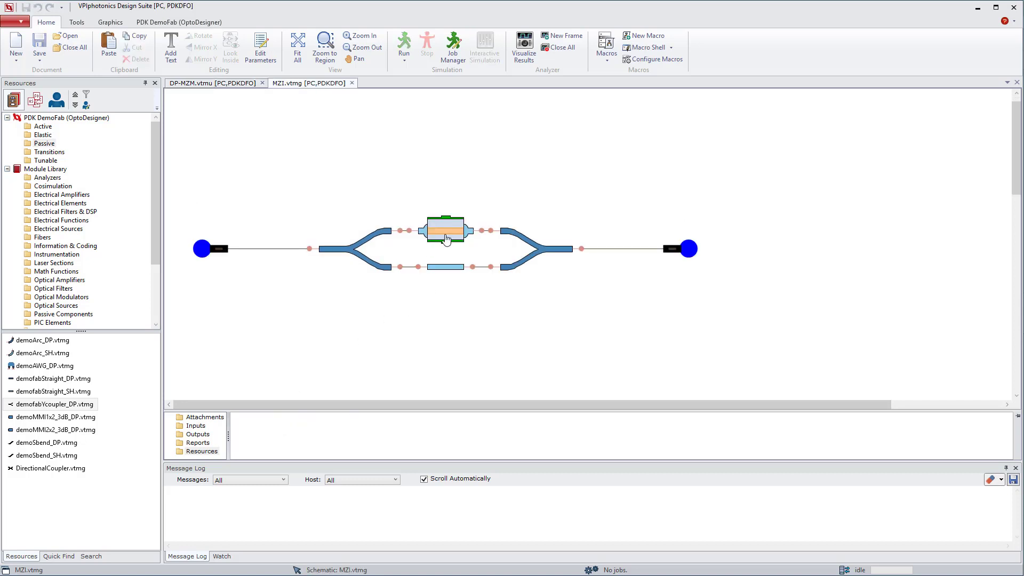
pyautogui.rightClick(446, 228)
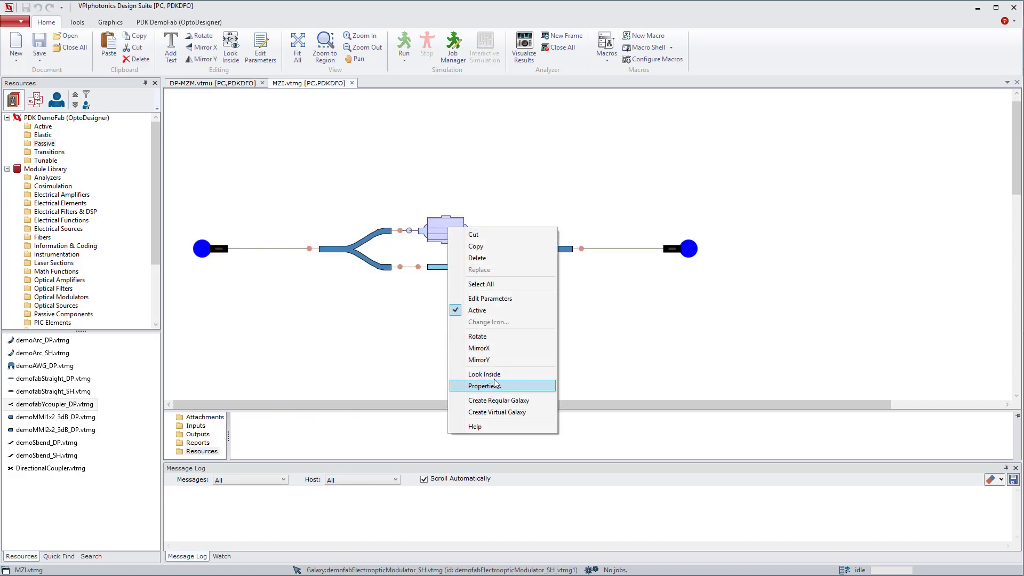
pyautogui.click(493, 374)
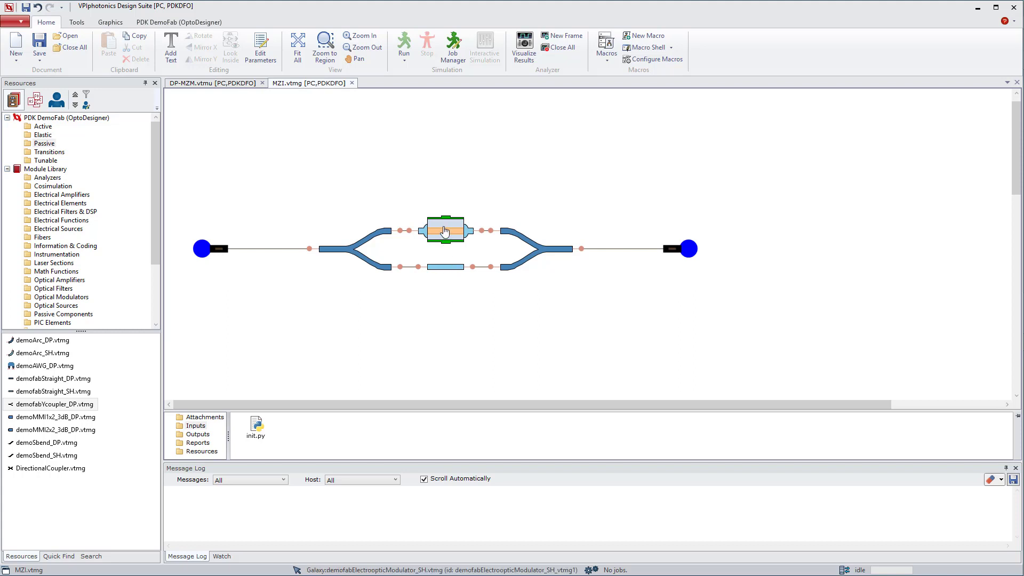
# - Set the modulator's PhaseShift to CalcPhase() from init.py and make its type Python
pyautogui.doubleClick(445, 231)
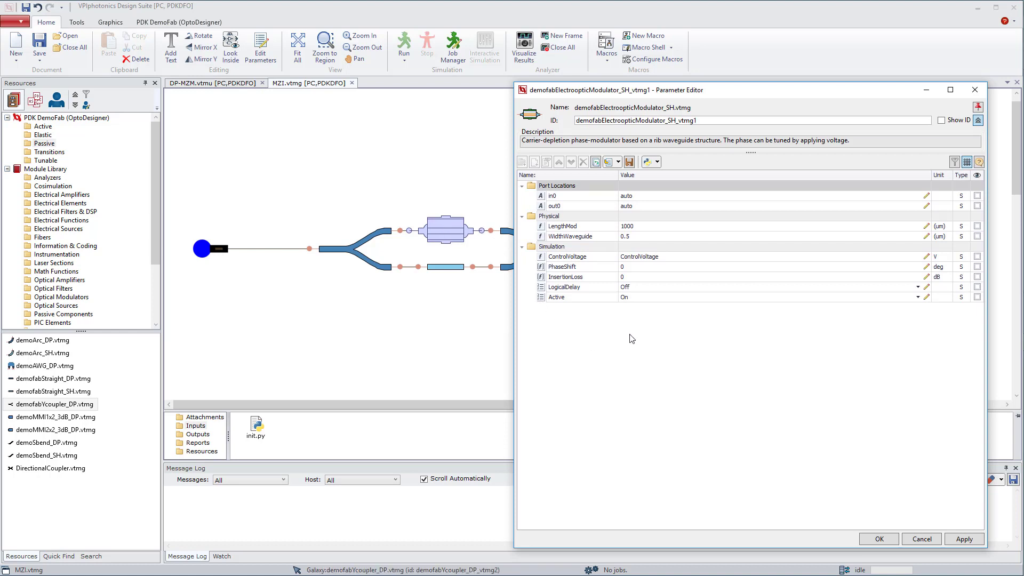
pyautogui.click(651, 162)
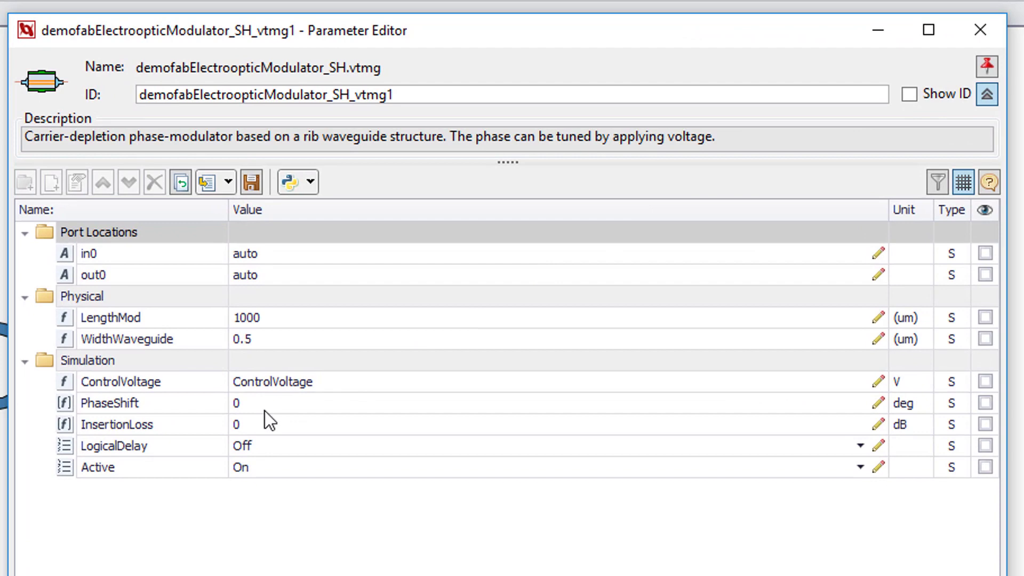
pyautogui.click(623, 268)
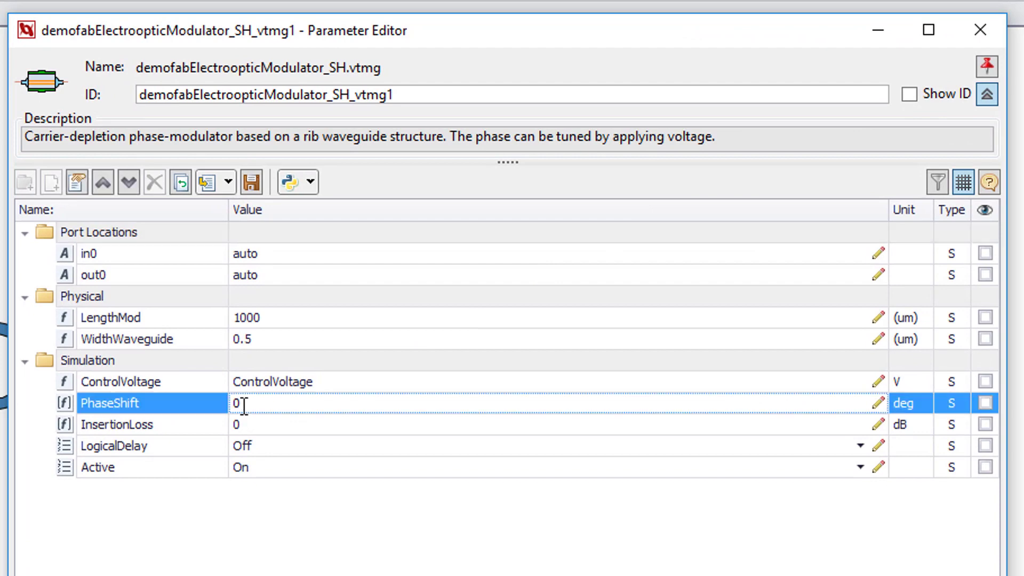
pyautogui.doubleClick(235, 403)
pyautogui.write('CalcPhase()')
pyautogui.click(949, 402)
pyautogui.click(964, 440)
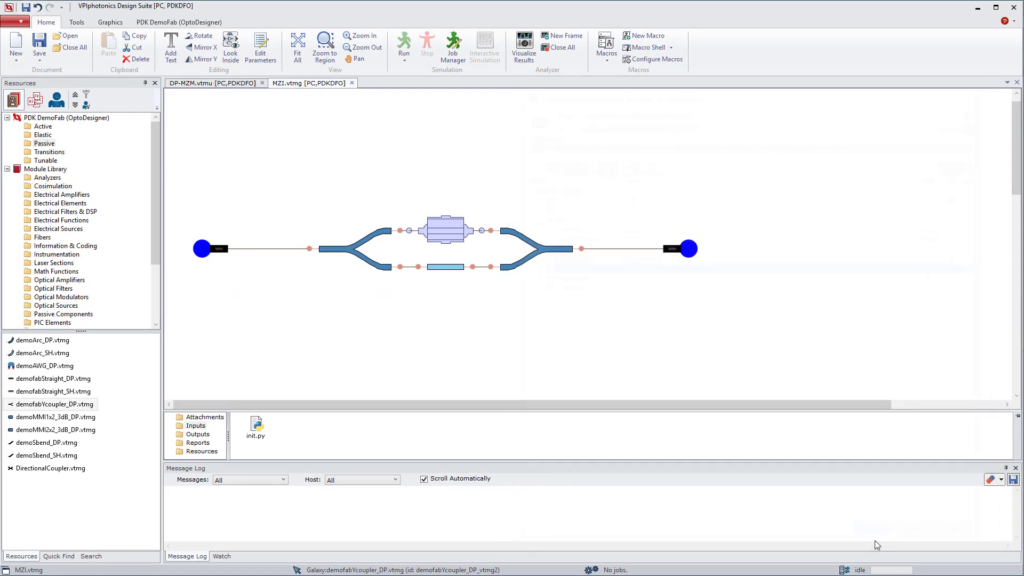
# - Save the MZI galaxy and run the Sweep-Voltage.vsw sweep on the DP-MZM schematic
pyautogui.click(39, 43)
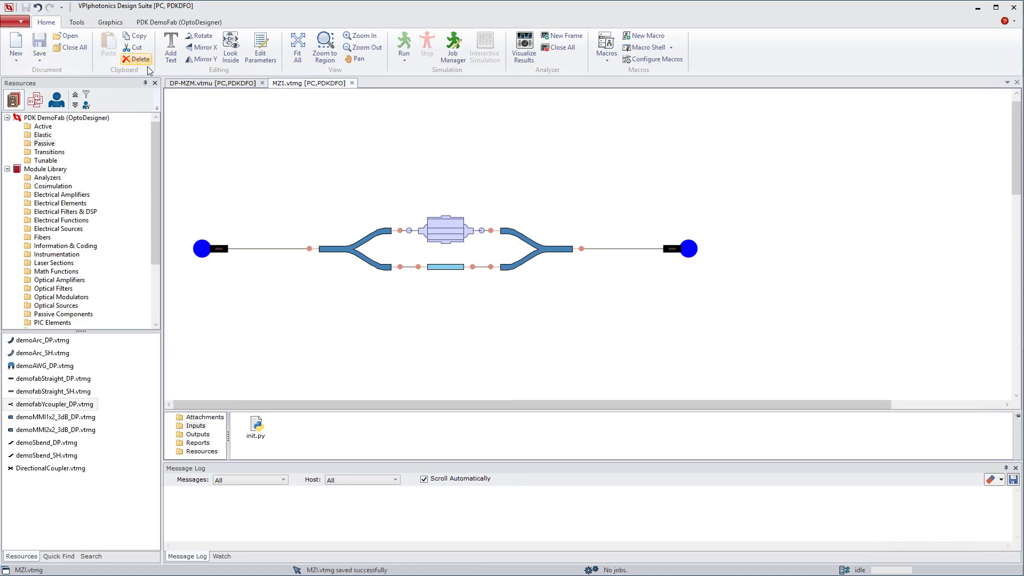
pyautogui.click(187, 83)
pyautogui.click(356, 426)
pyautogui.doubleClick(355, 427)
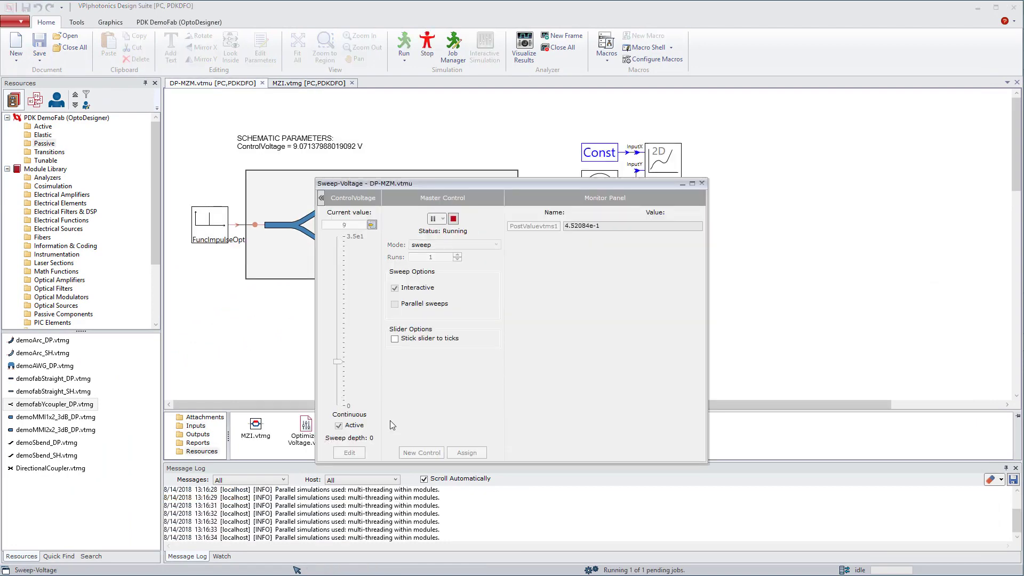